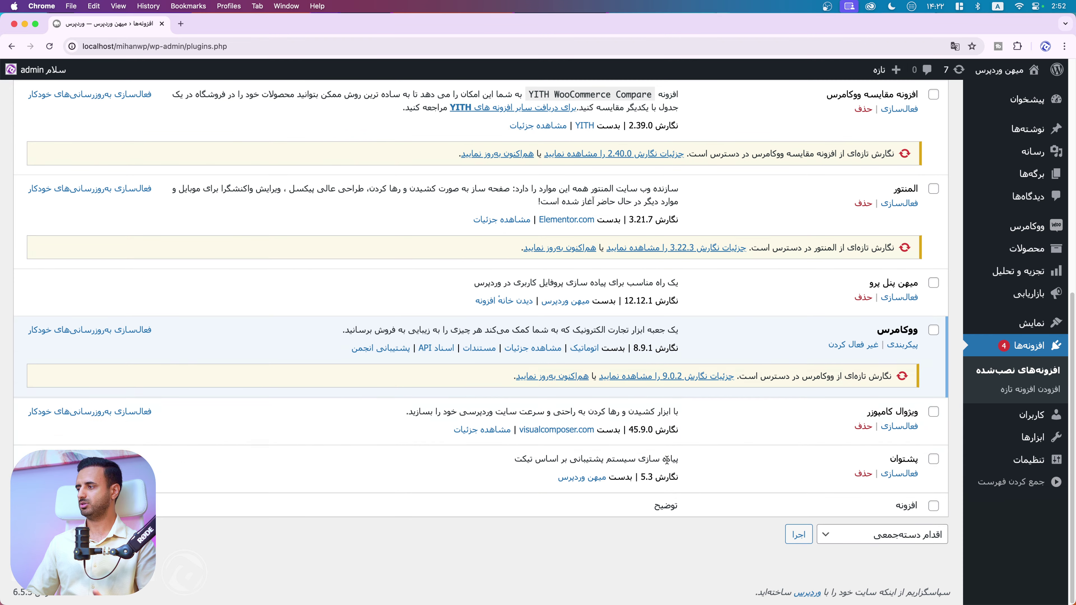
# Step: Search the add-new-plugin page for "wp optimize"
pyautogui.scroll(10, 666, 460)
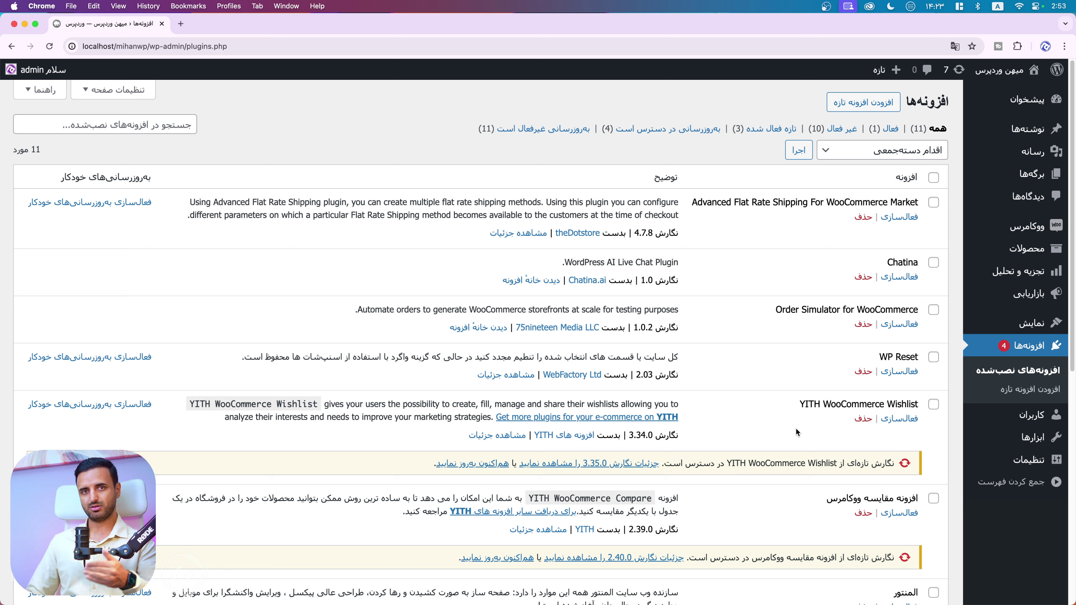
pyautogui.click(1007, 394)
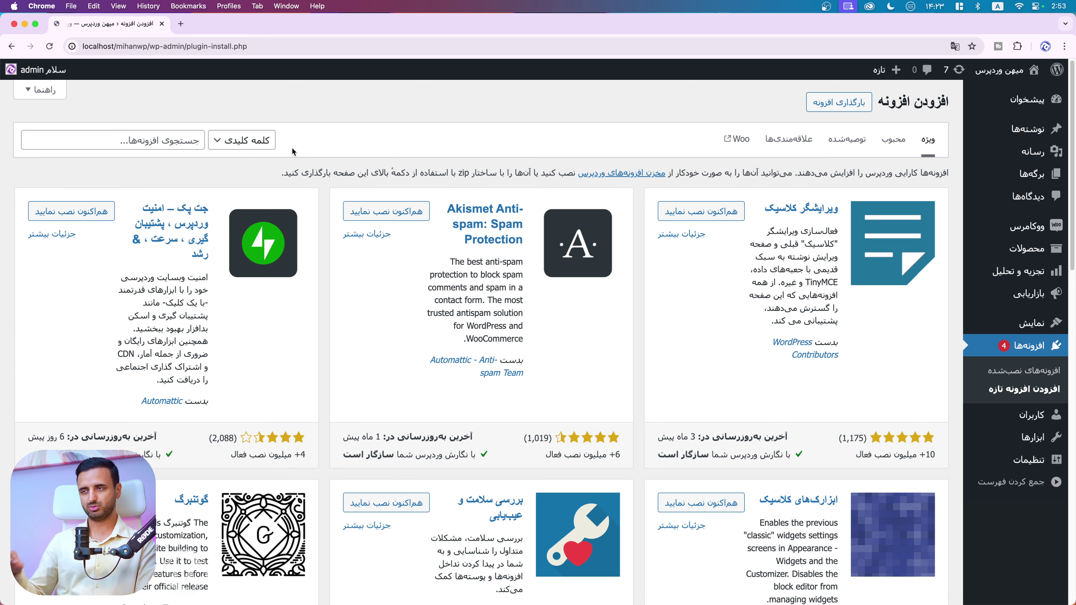
pyautogui.click(167, 141)
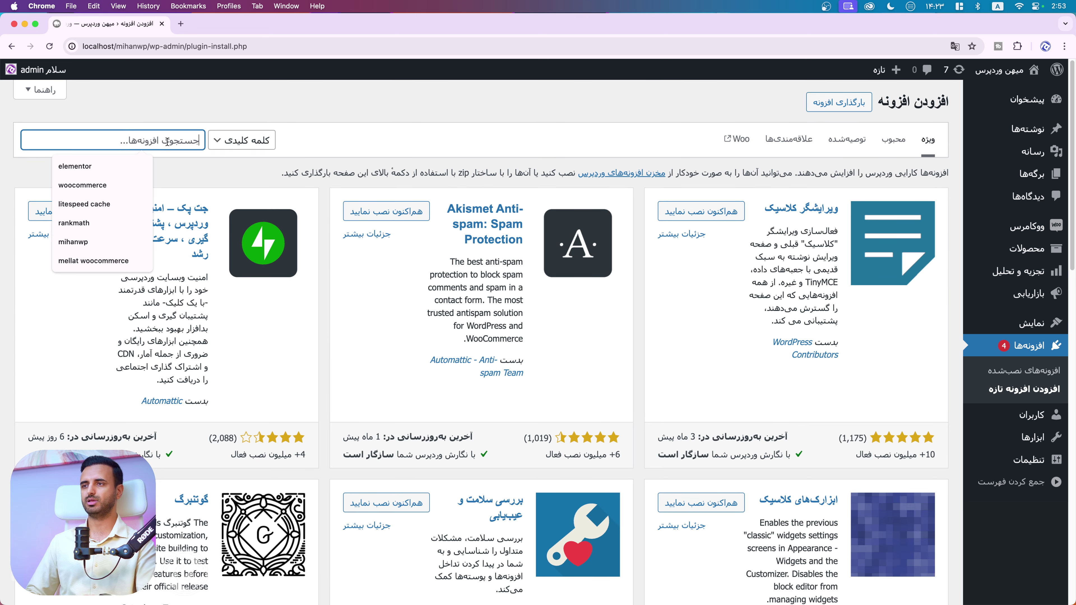
pyautogui.write('wp')
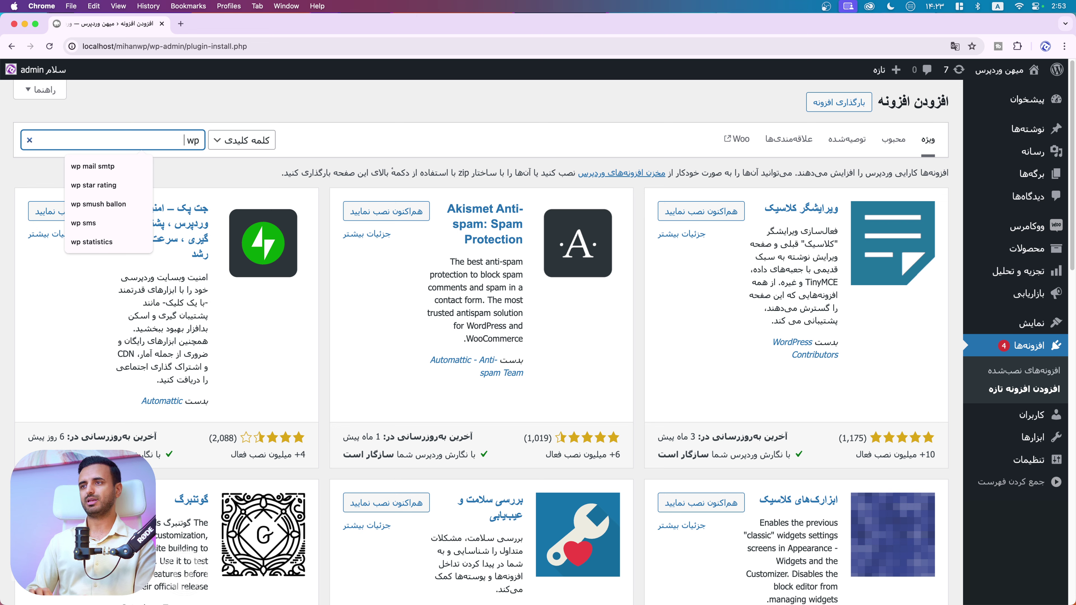
pyautogui.write(' opt')
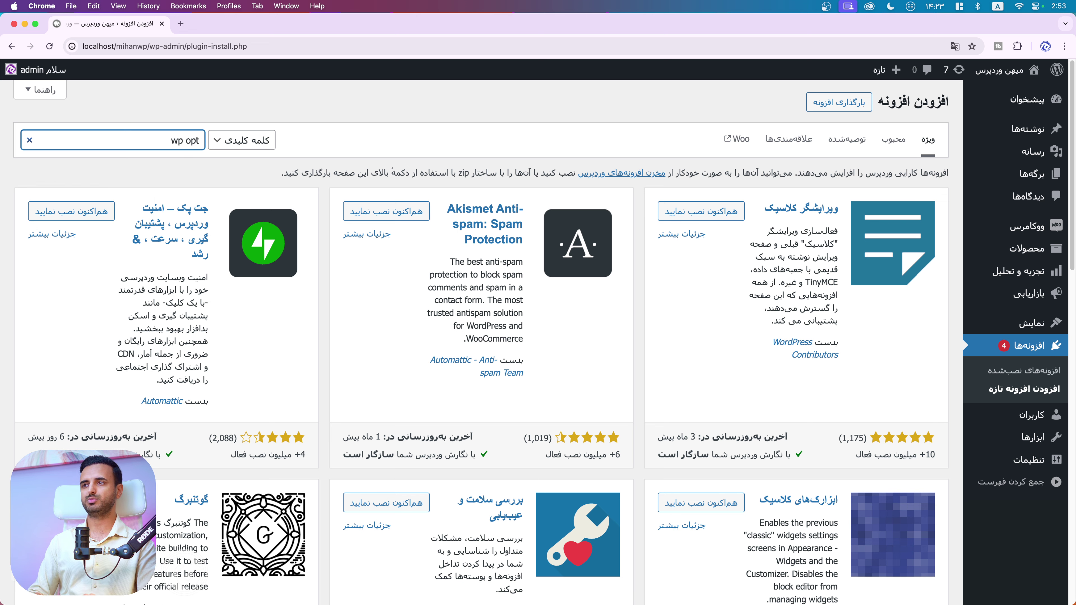
pyautogui.write('imize')
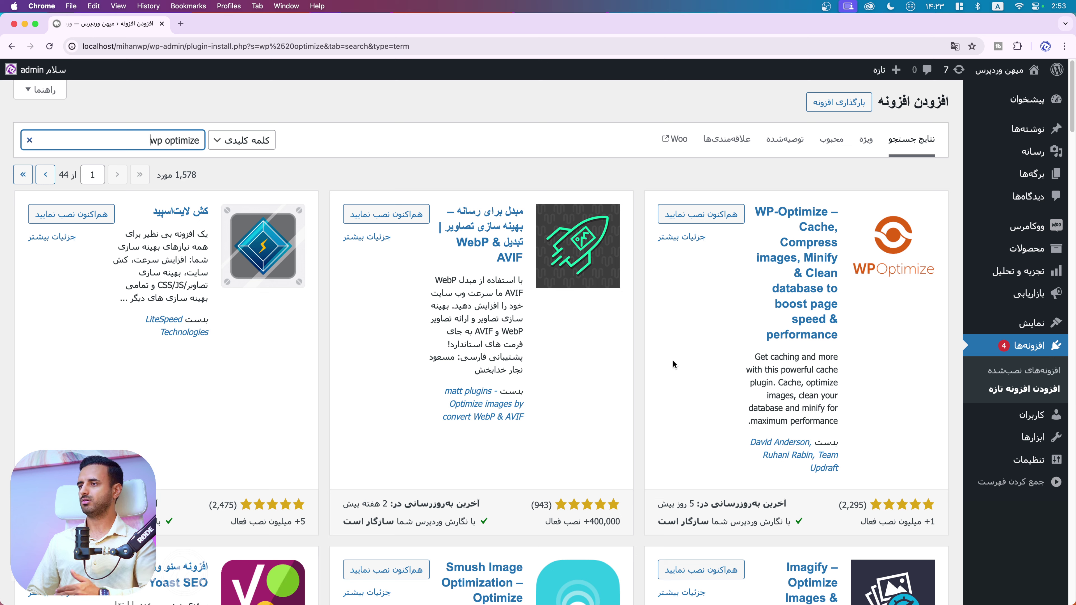
# Step: Install and activate the WP-Optimize plugin
pyautogui.click(701, 216)
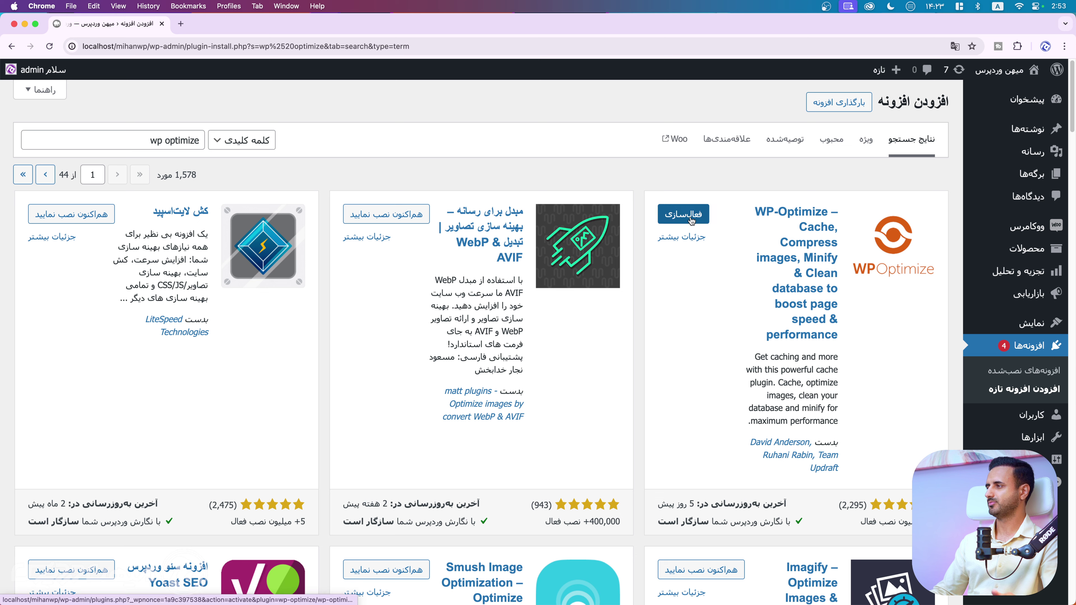
pyautogui.click(690, 215)
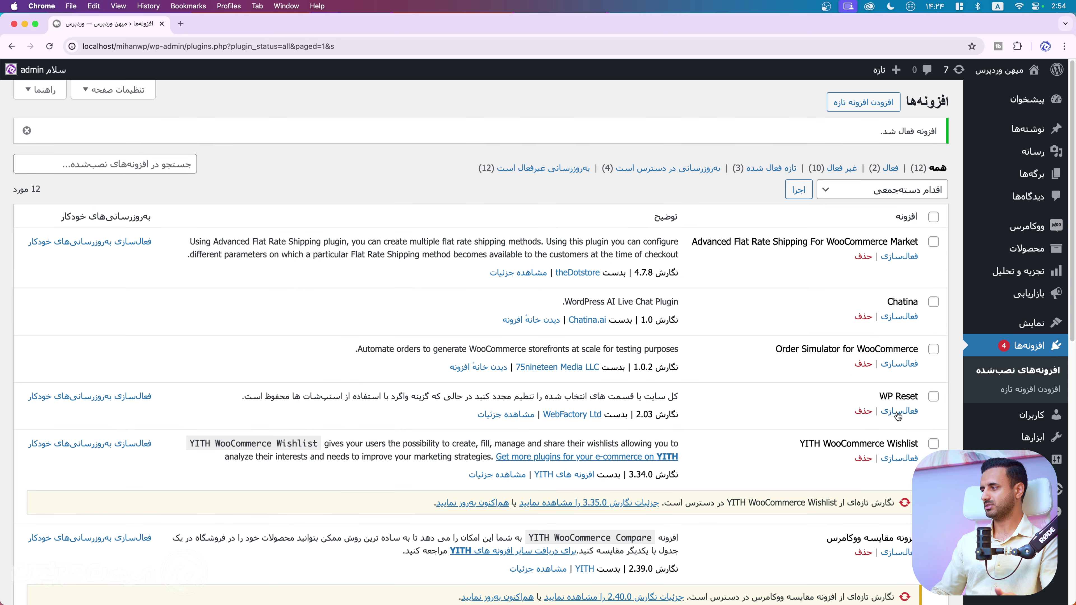
# Step: Open WP-Optimize's database page and select all optimizations in the list
pyautogui.moveTo(1046, 459)
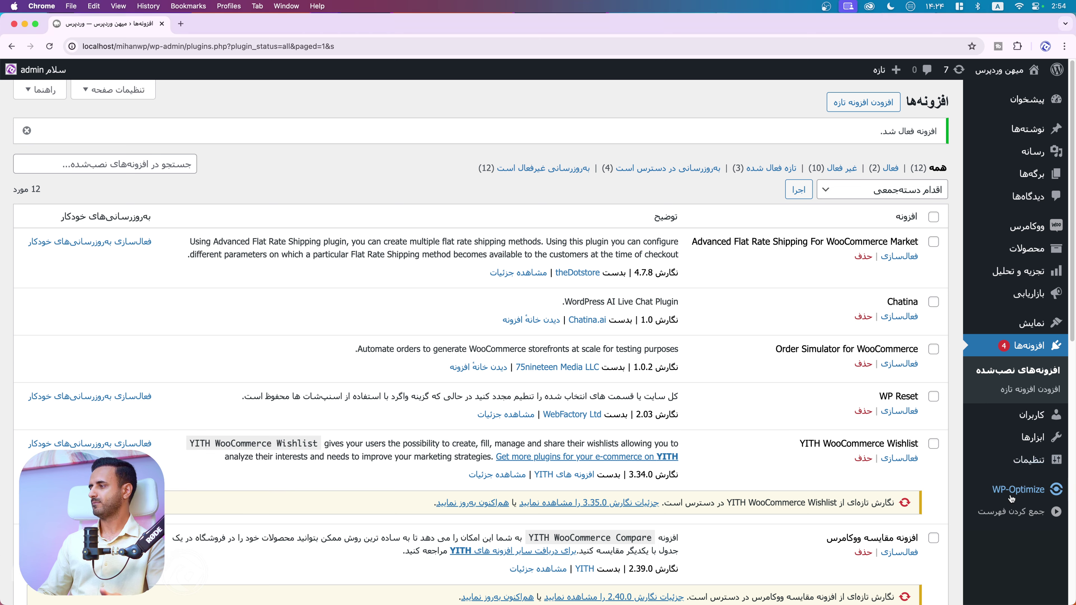
pyautogui.moveTo(975, 489)
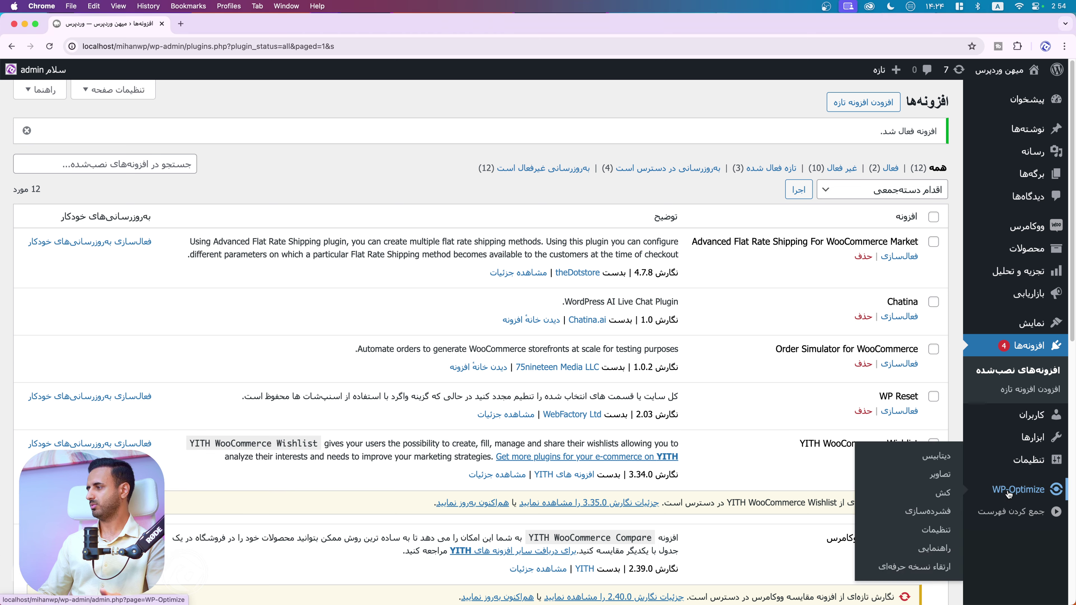
pyautogui.click(926, 461)
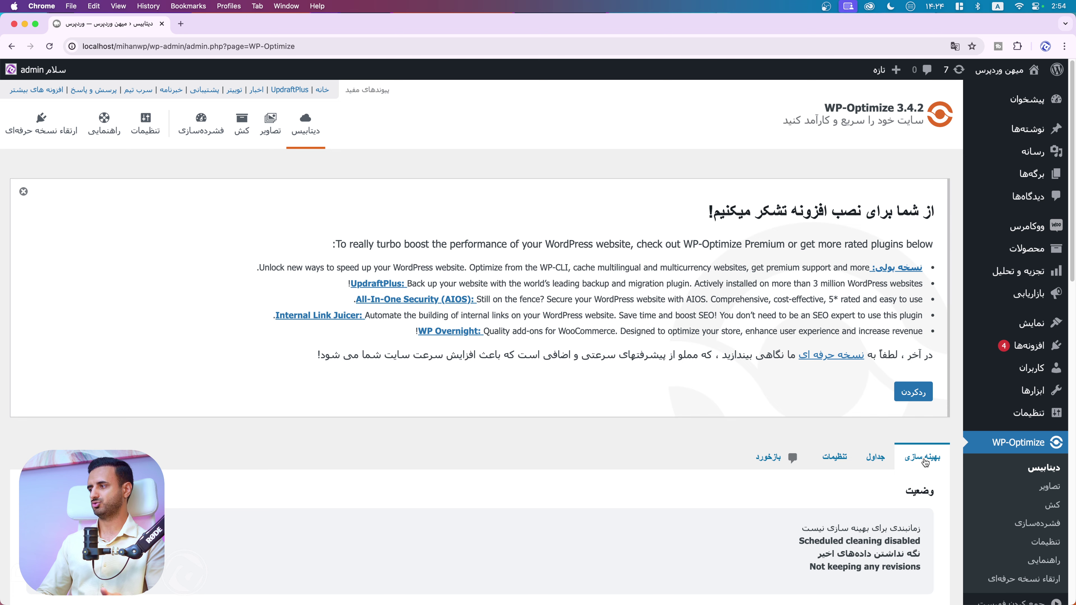
pyautogui.scroll(-5, 530, 254)
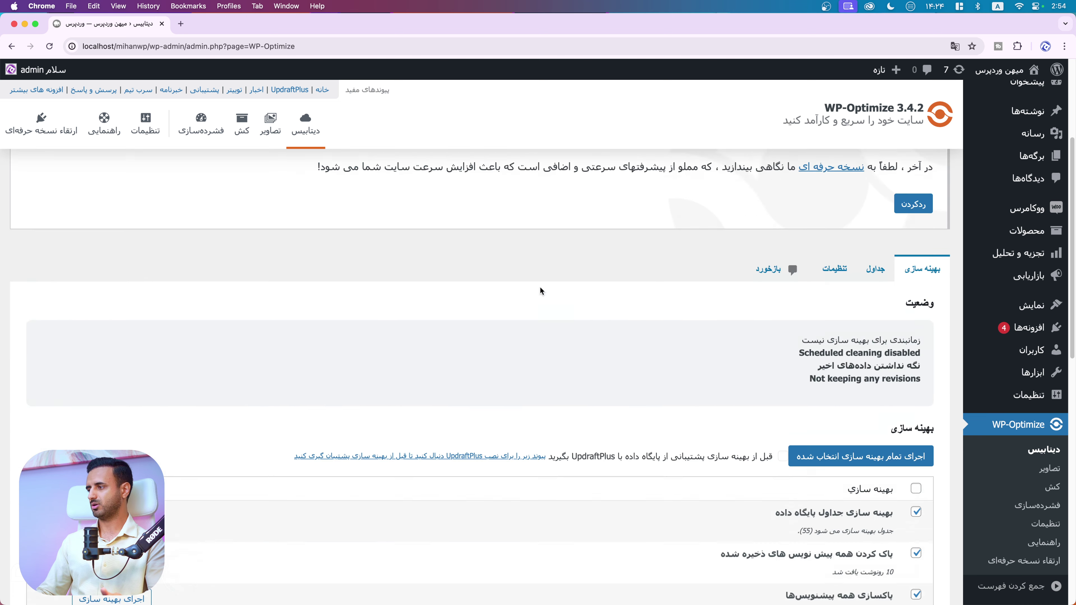
pyautogui.scroll(-3, 541, 291)
pyautogui.scroll(-5, 602, 353)
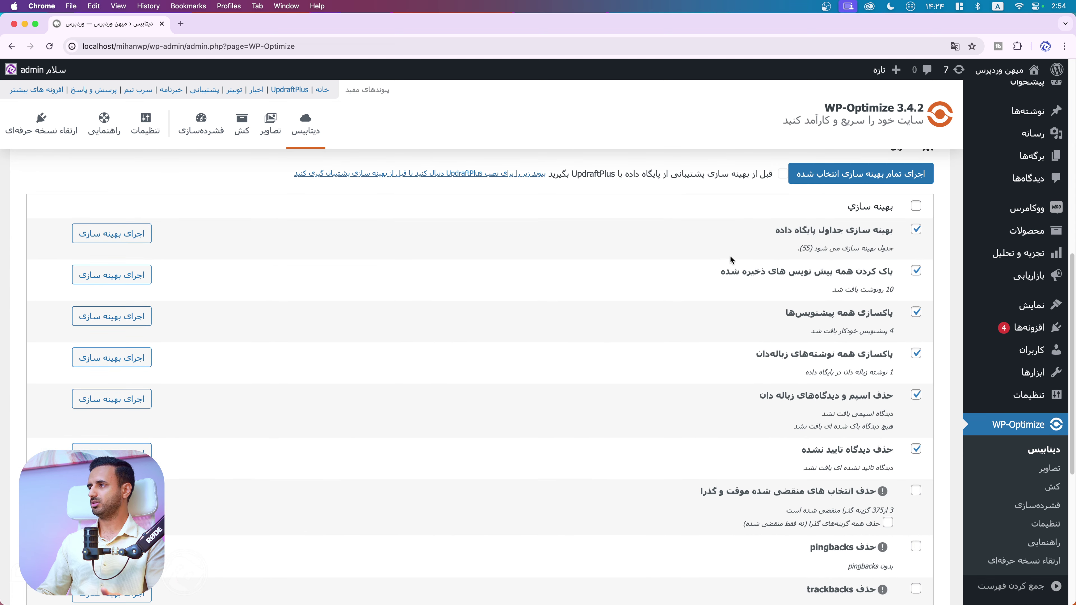
pyautogui.click(916, 206)
pyautogui.scroll(-3, 817, 466)
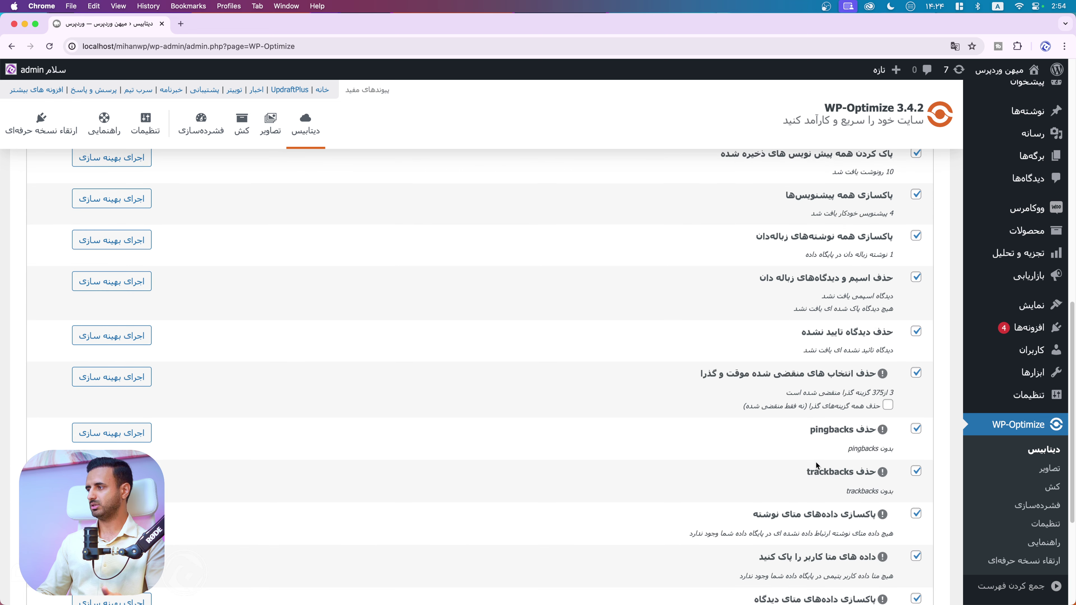
pyautogui.scroll(-5, 815, 466)
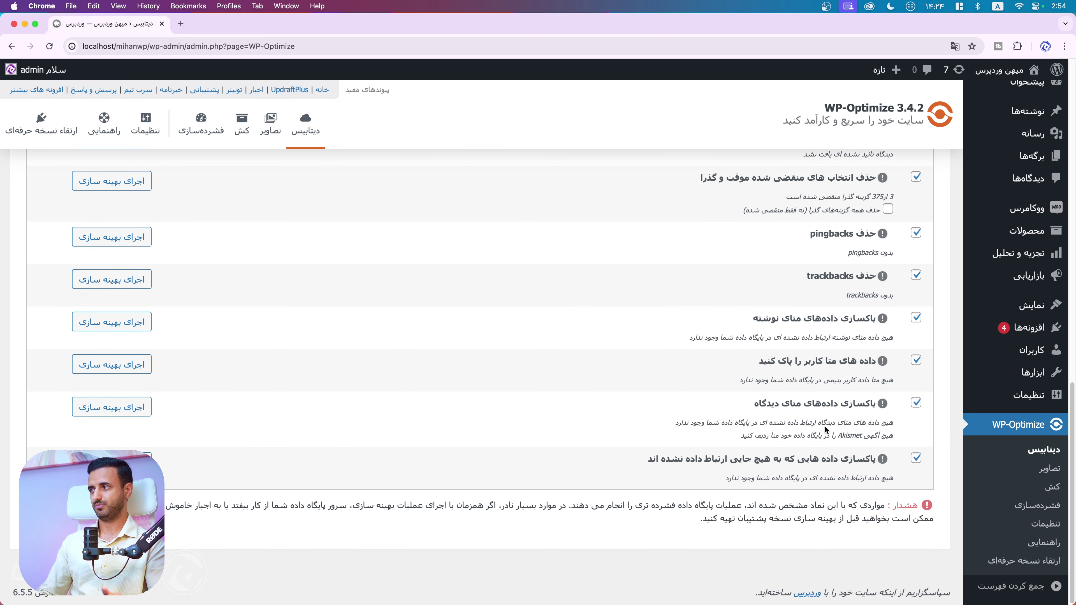
# Step: Enable deletion of all transient options, not only the expired ones, for the transient cleanup
pyautogui.scroll(2, 826, 430)
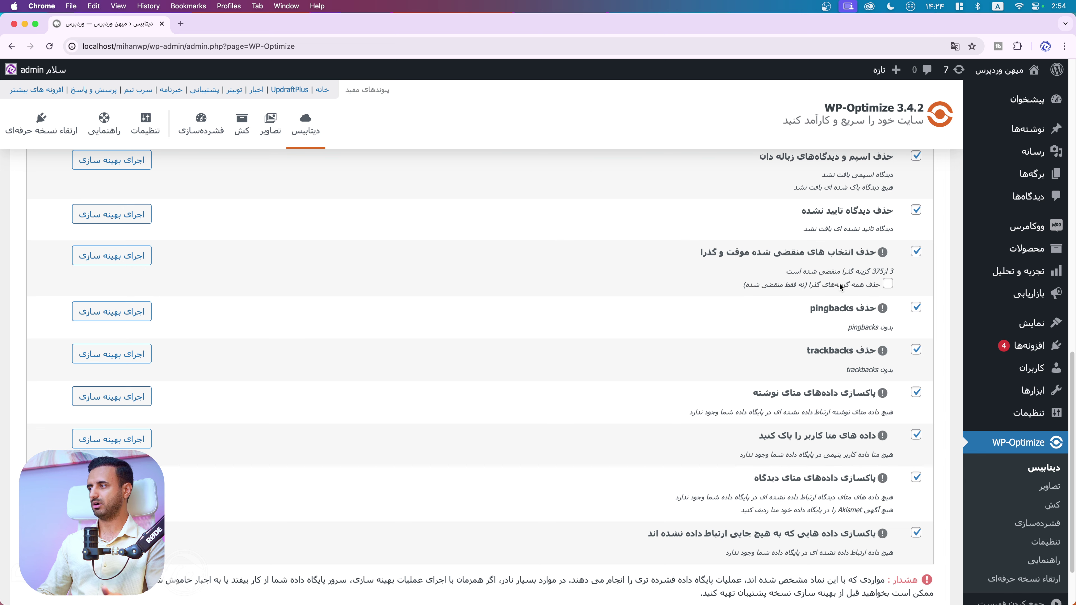
pyautogui.click(841, 287)
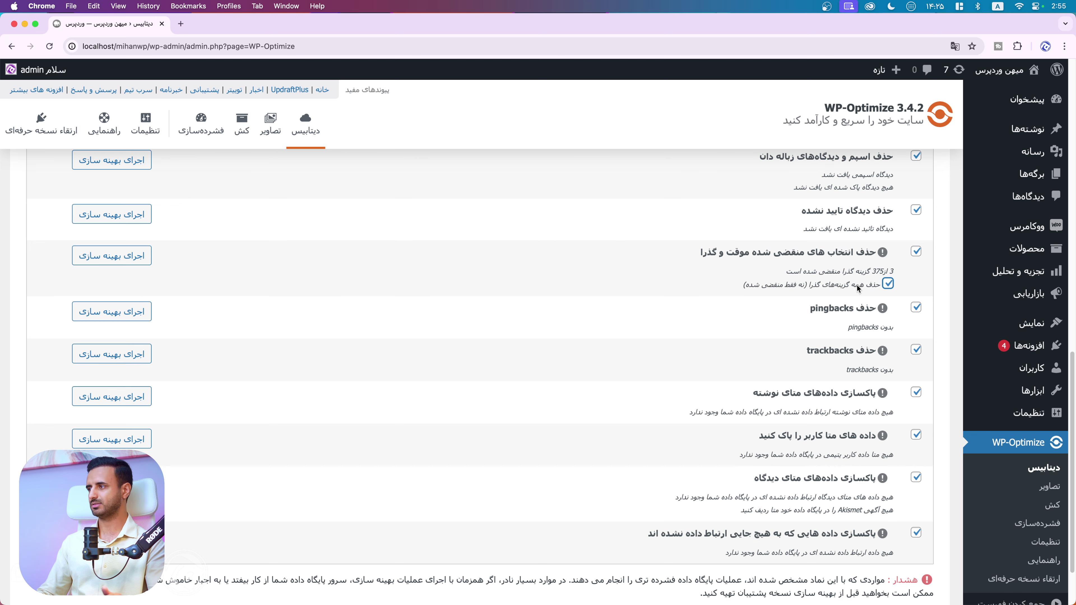
pyautogui.scroll(-2, 824, 483)
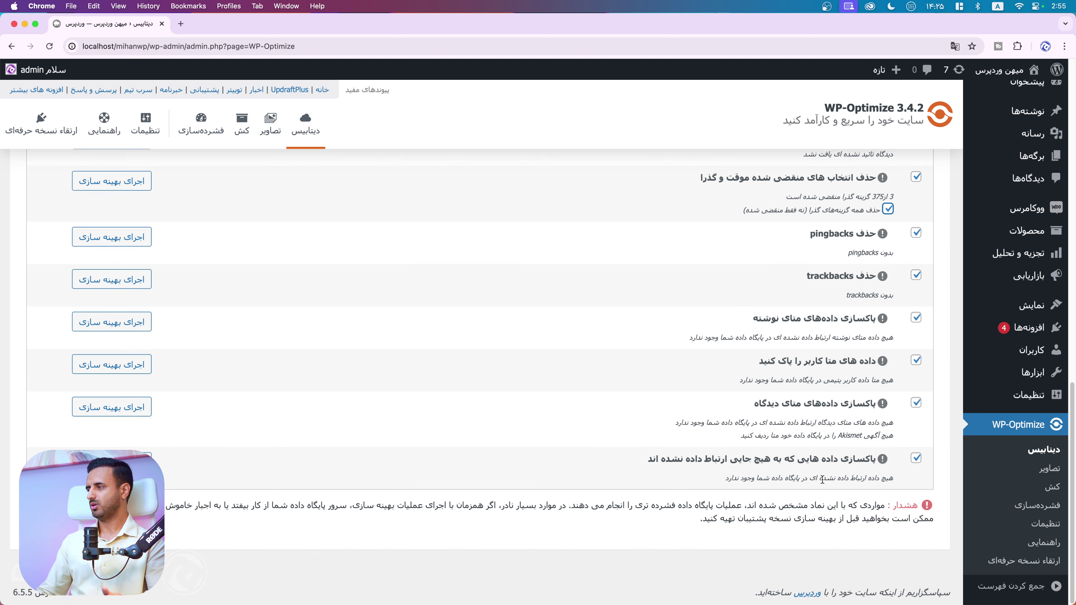
pyautogui.scroll(2, 711, 501)
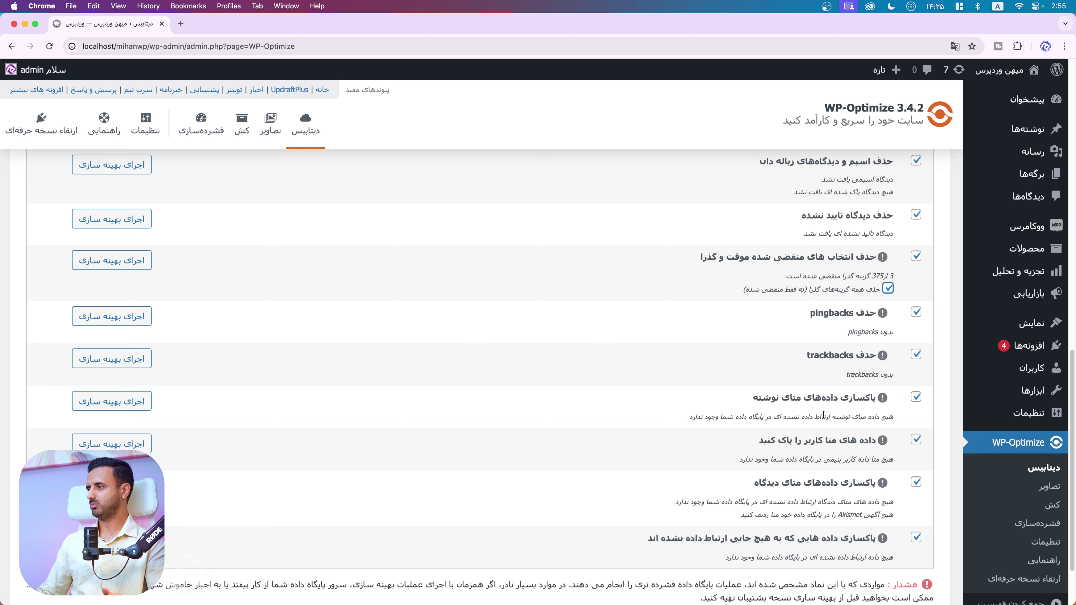
pyautogui.click(814, 439)
pyautogui.click(818, 441)
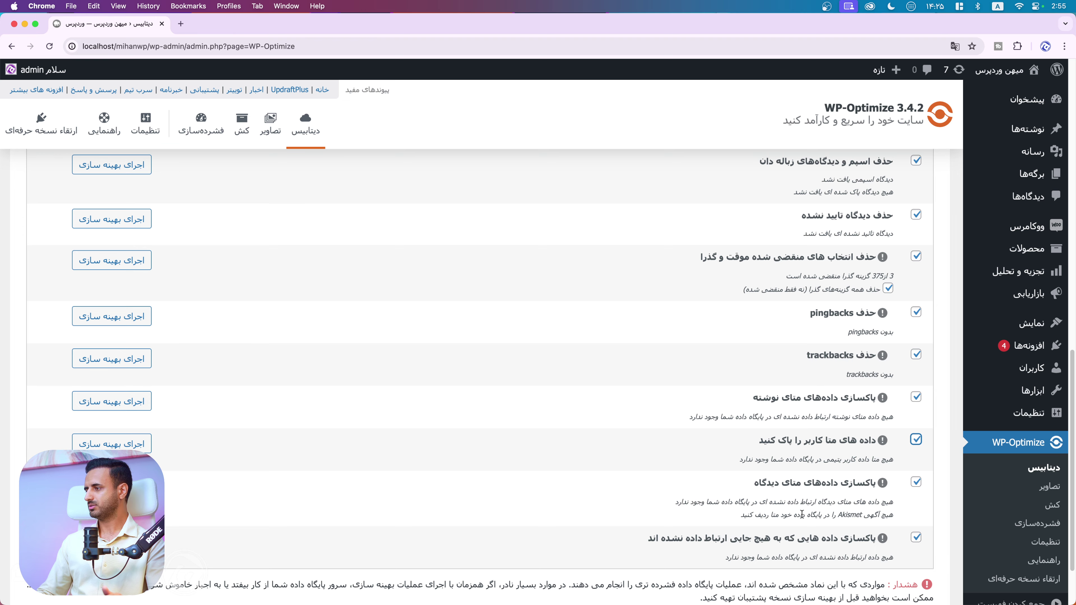
pyautogui.scroll(6, 802, 514)
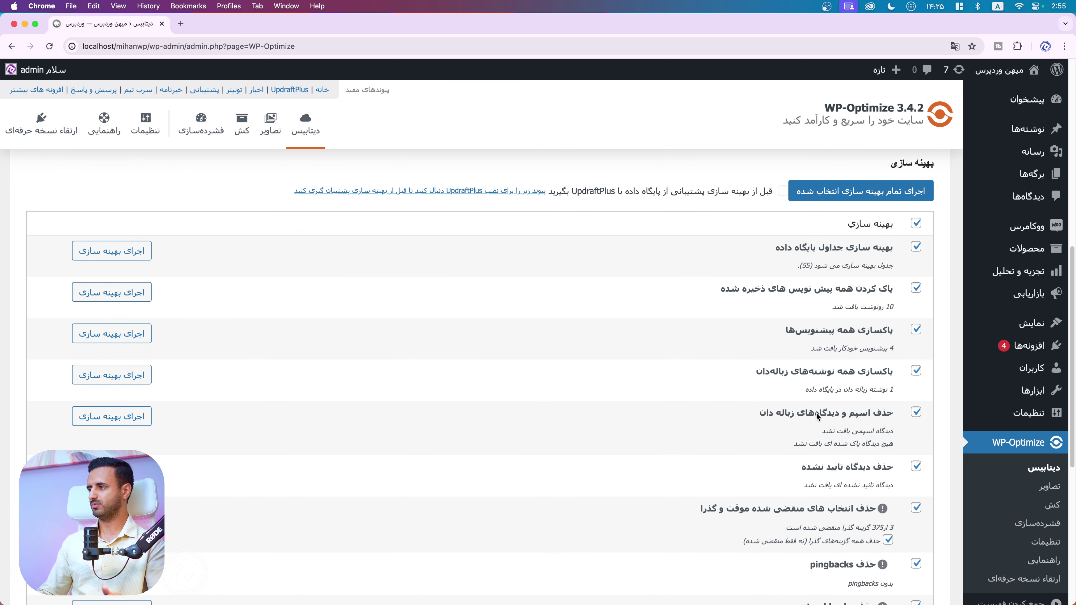
# Step: Open the Posts and Comments pages in new tabs, and view the trashed posts
pyautogui.keyDown('super'); pyautogui.click(1029, 129); pyautogui.keyUp('super')
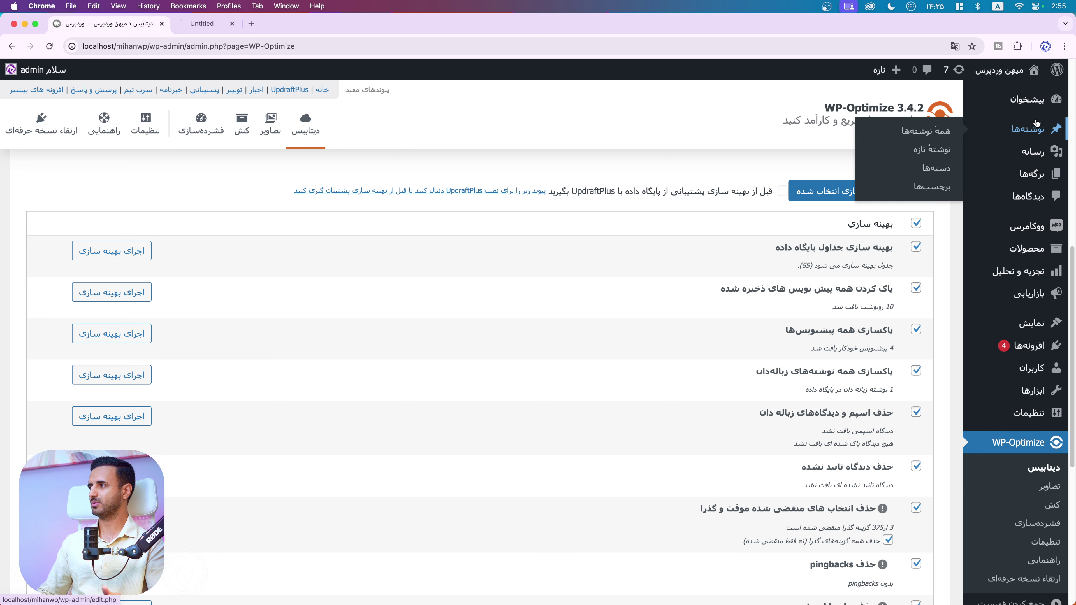
pyautogui.keyDown('super'); pyautogui.click(1028, 188); pyautogui.keyUp('super')
pyautogui.keyDown('super'); pyautogui.click(1034, 174); pyautogui.keyUp('super')
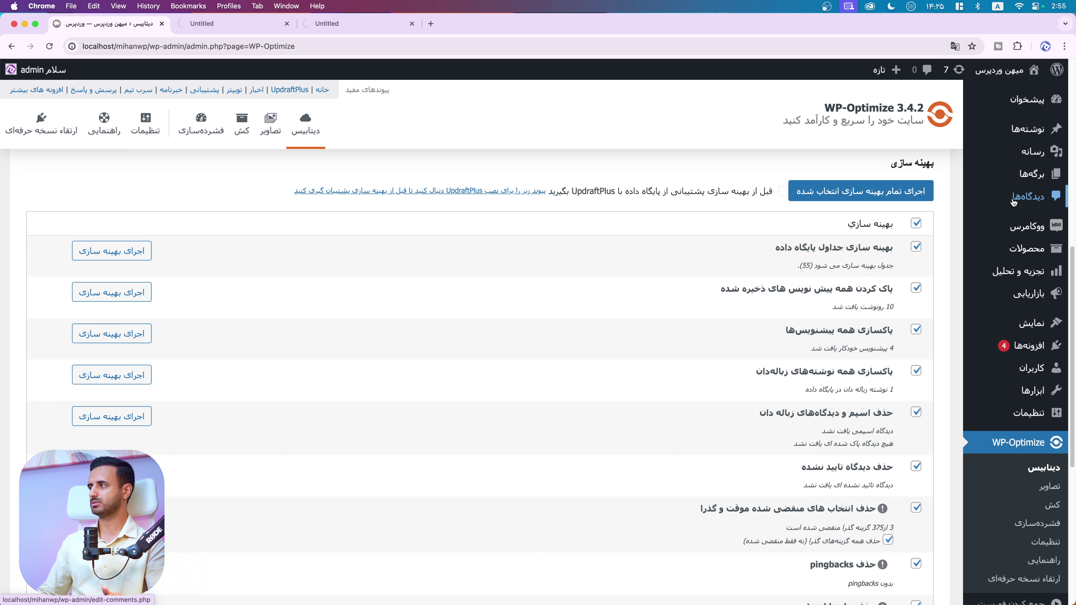
pyautogui.click(247, 30)
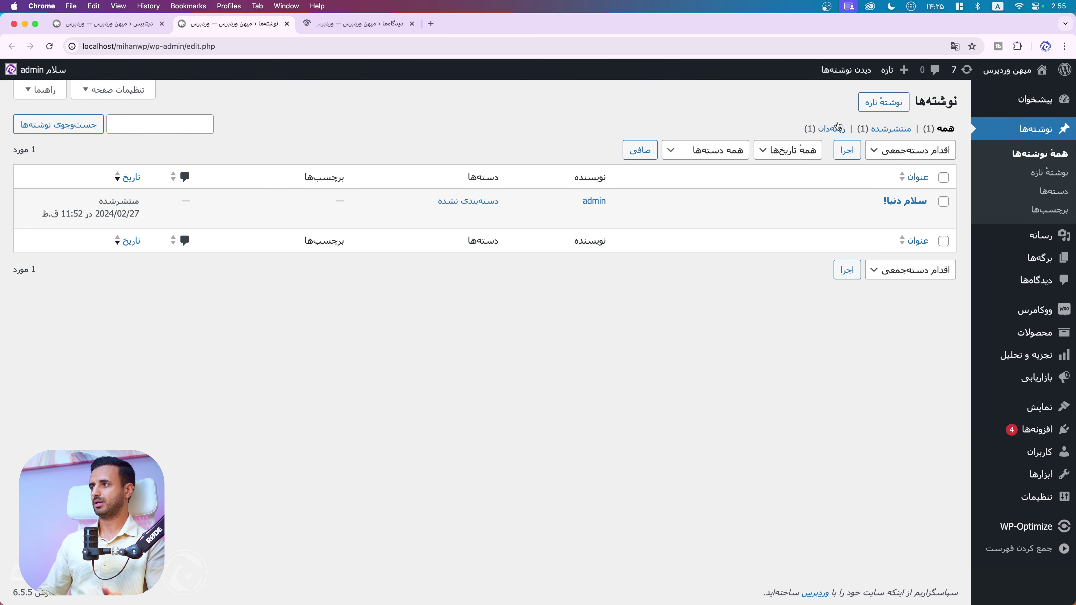
pyautogui.click(824, 129)
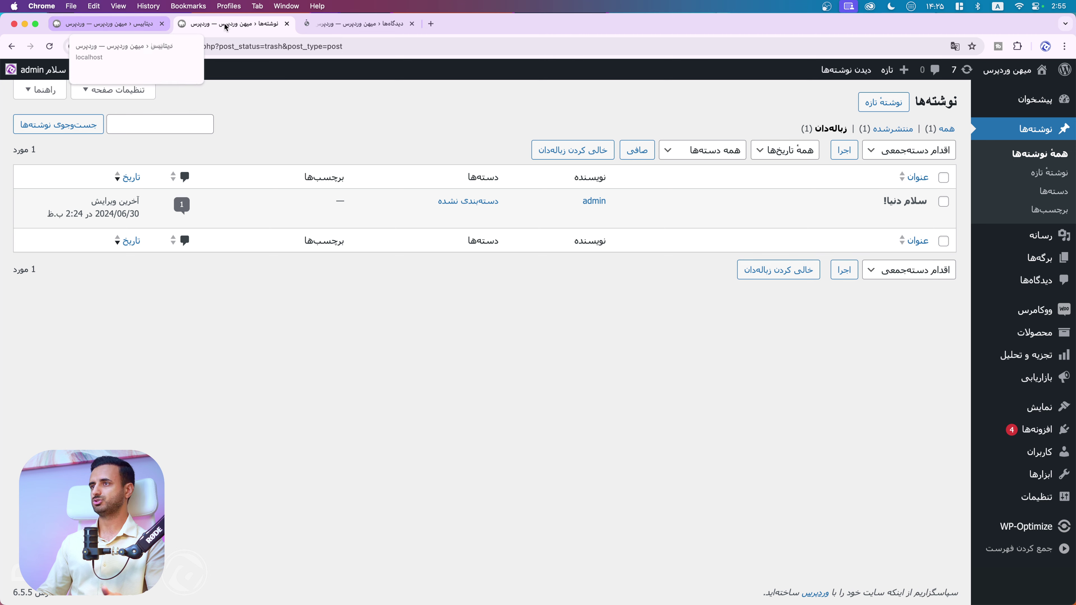
pyautogui.moveTo(895, 197)
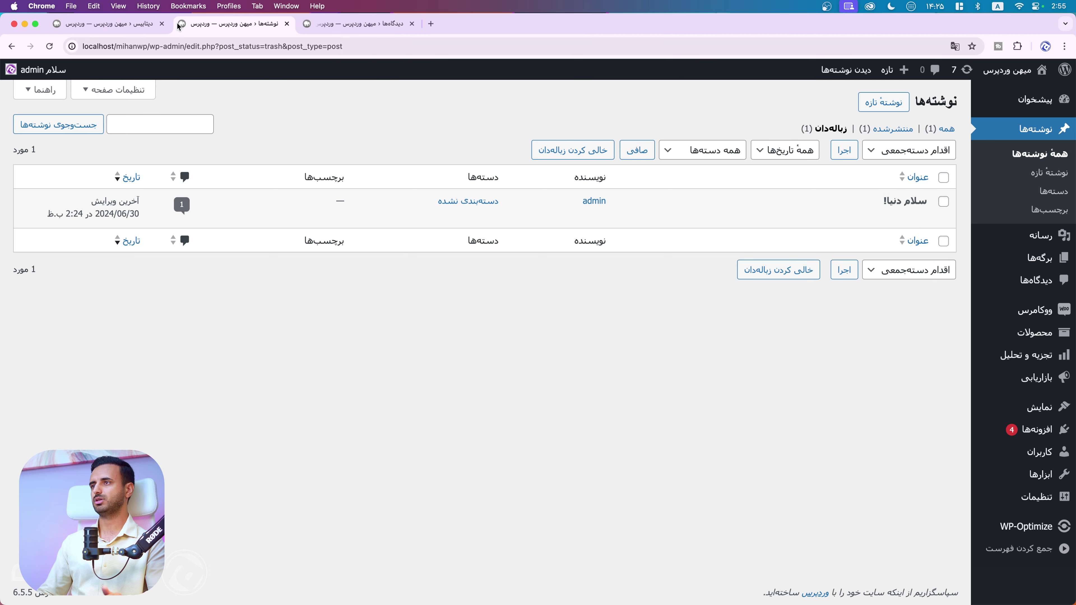
pyautogui.click(168, 25)
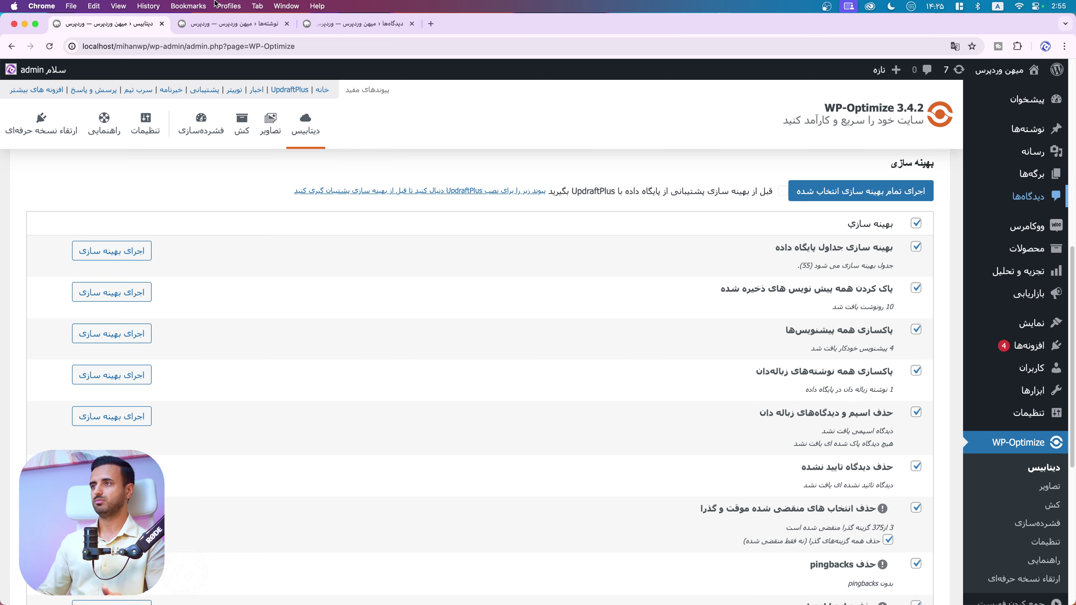
# Step: Check the Comments page for spam and trashed comments, and return to WP-Optimize's database page
pyautogui.click(378, 31)
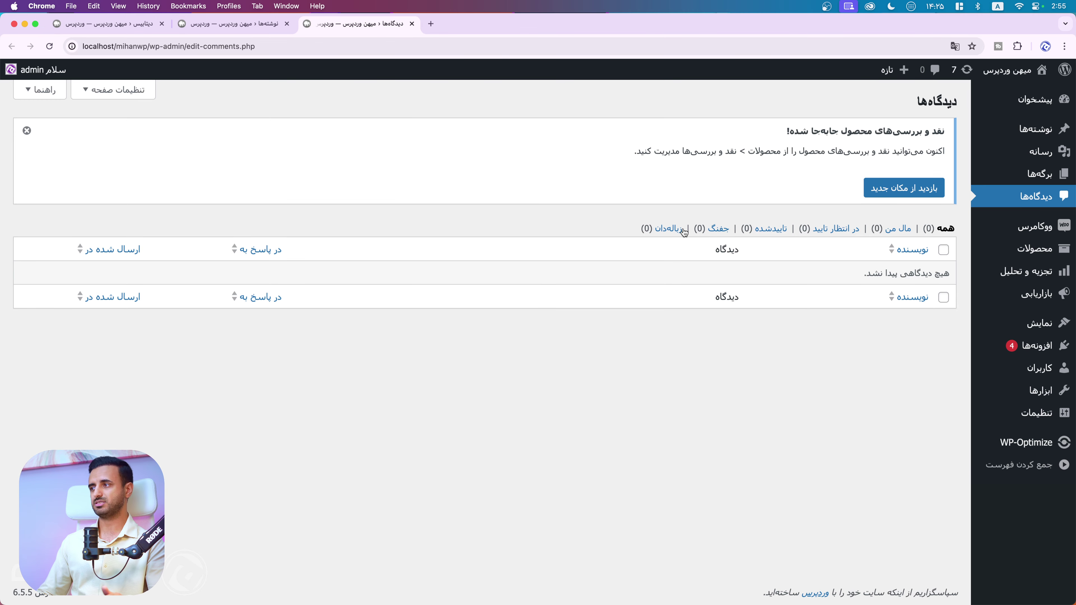
pyautogui.click(237, 24)
pyautogui.click(127, 24)
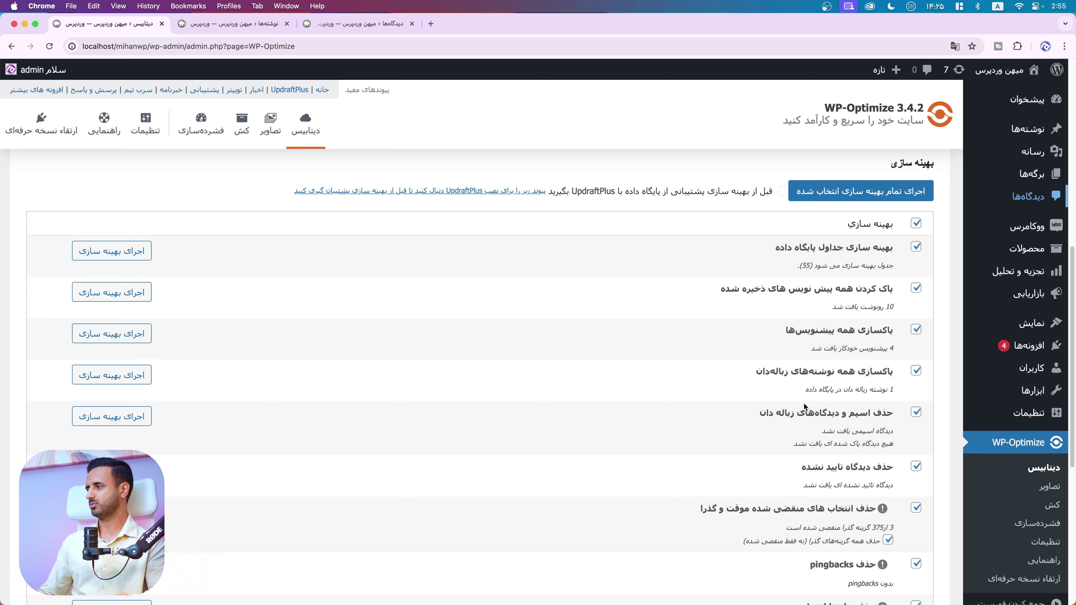
pyautogui.moveTo(1016, 587)
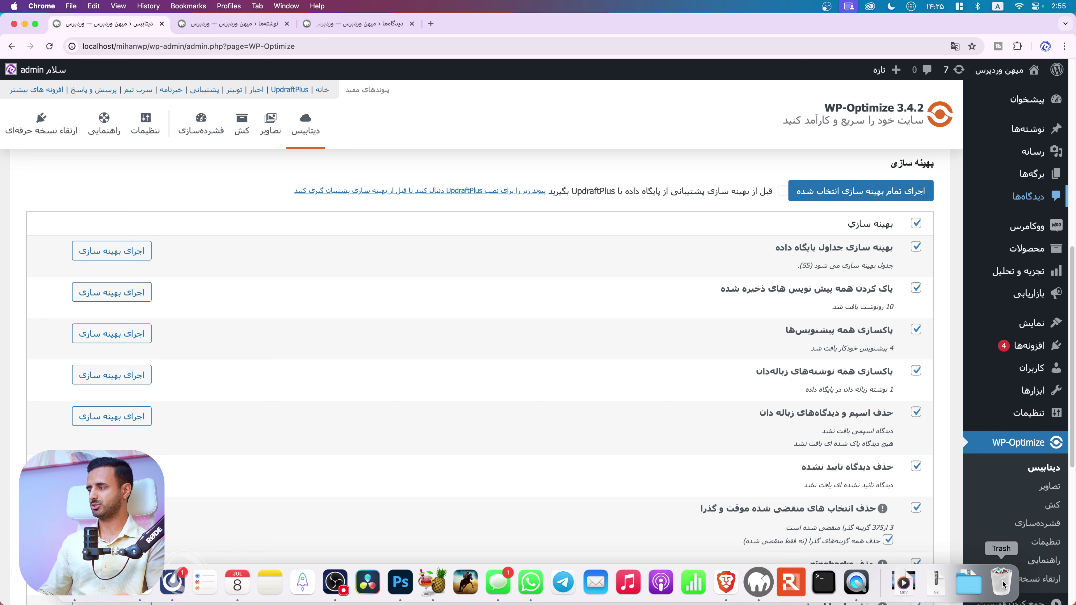